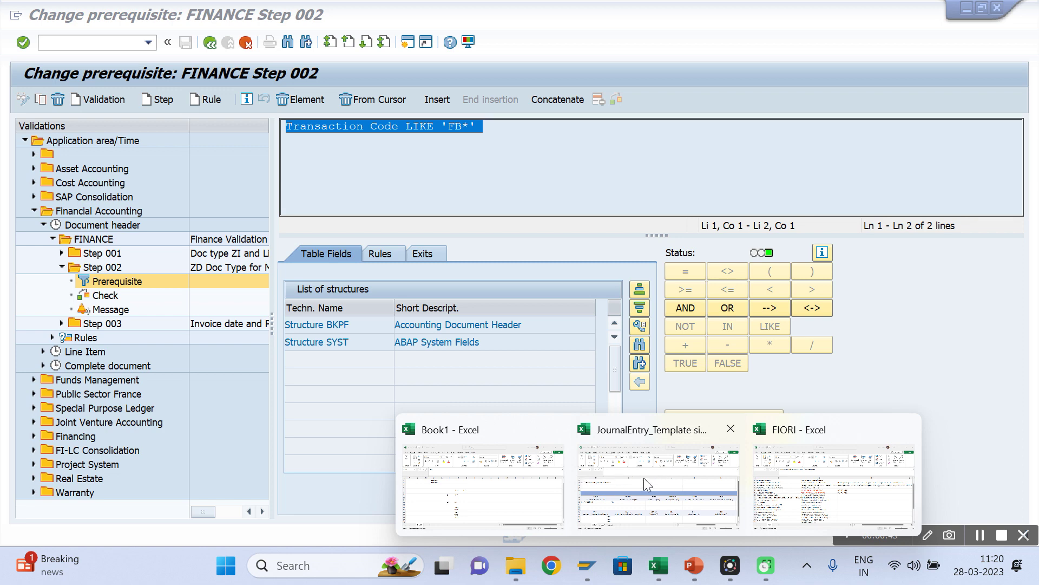
# Step: Switch to the JournalEntry_Template workbook in Excel and review the app title noted in cell A1 of Sheet1
pyautogui.click(647, 479)
pyautogui.click(327, 353)
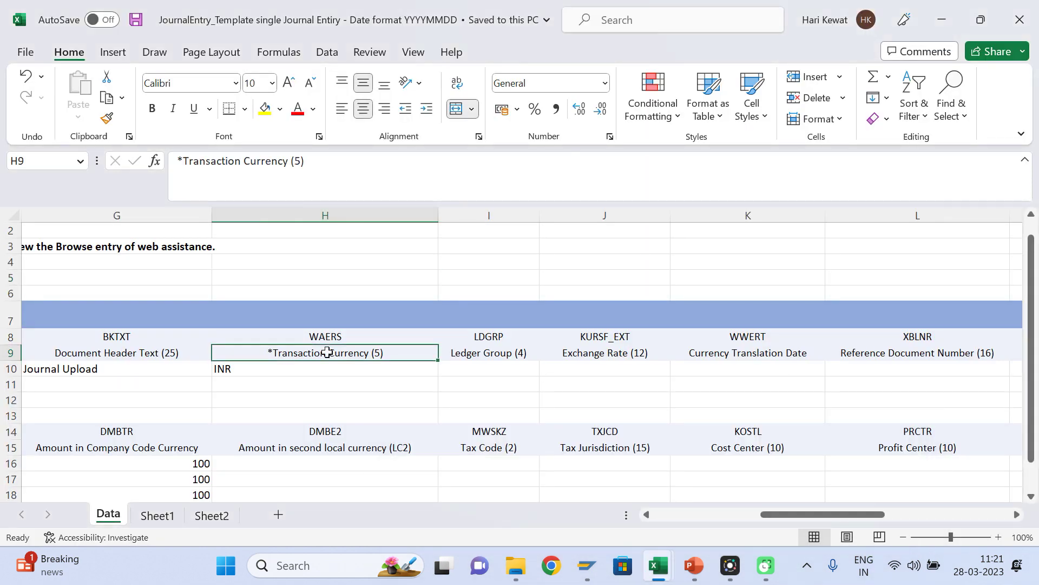
pyautogui.click(156, 517)
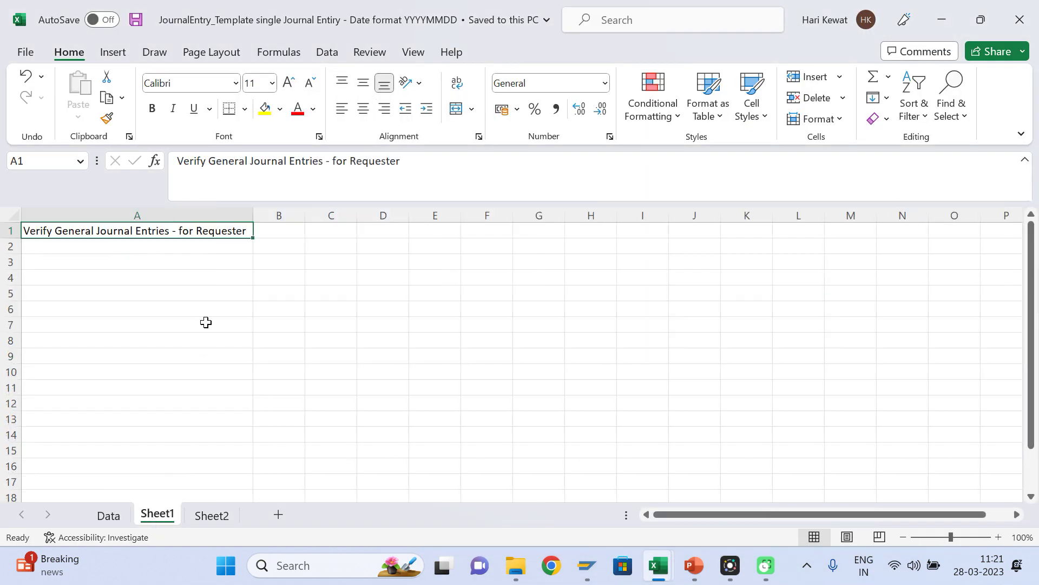
pyautogui.click(168, 309)
pyautogui.click(99, 233)
pyautogui.click(152, 257)
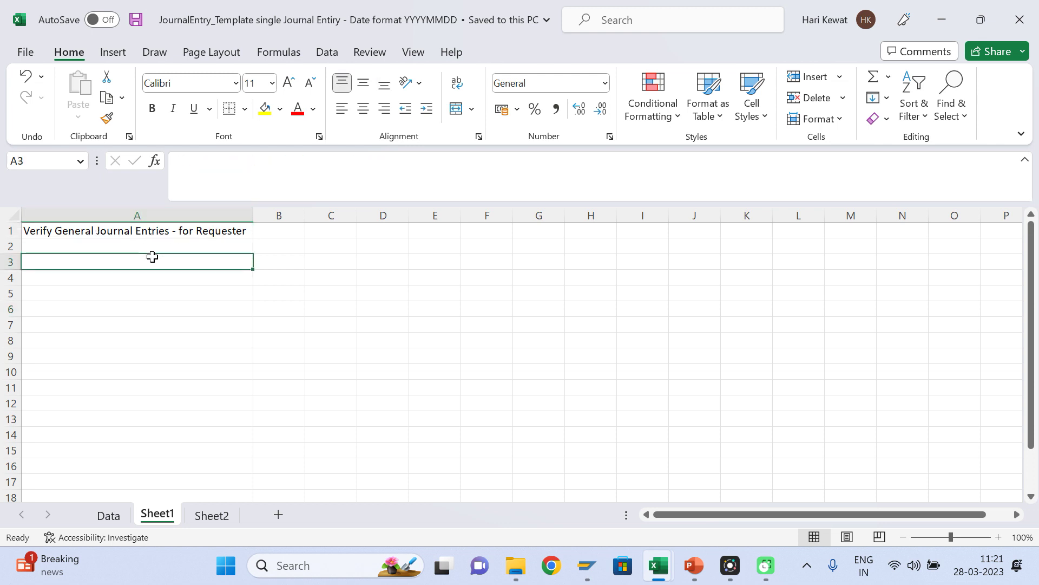
pyautogui.press('Up')
pyautogui.press('Up')
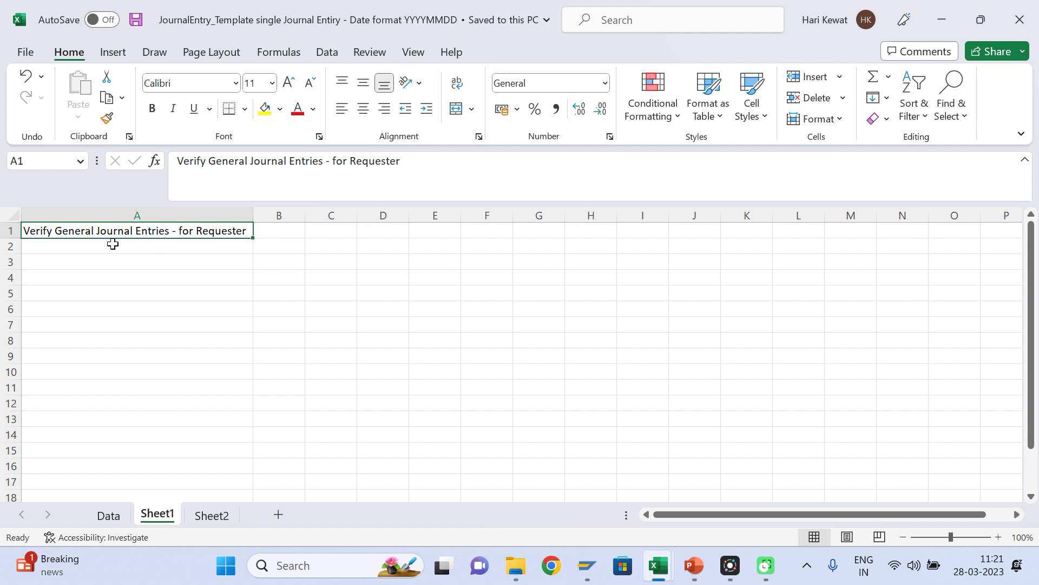
pyautogui.click(148, 245)
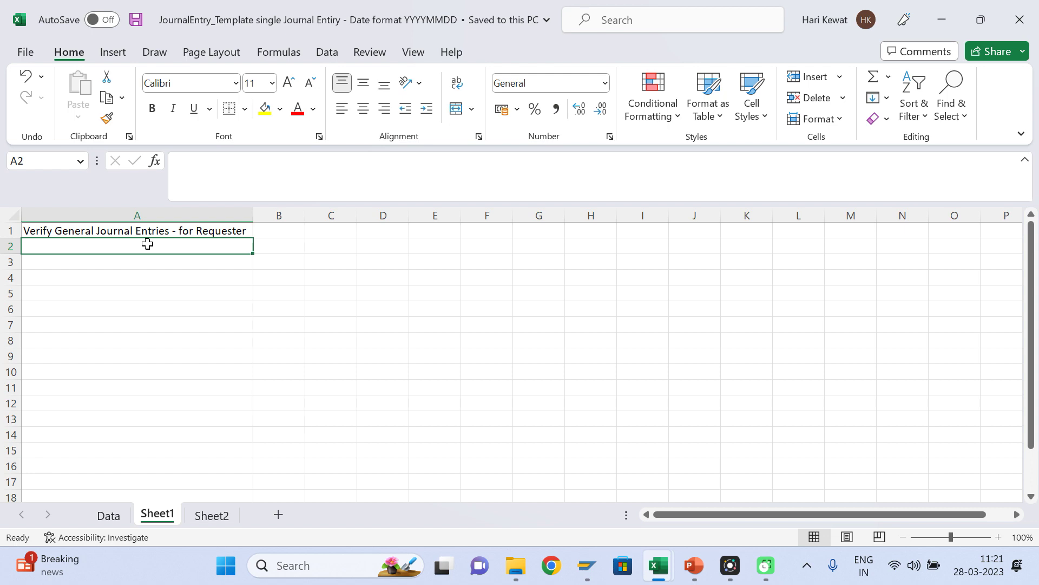
# Step: Read the business requirement for the approver ID validation in cell A1 of Sheet2
pyautogui.click(120, 515)
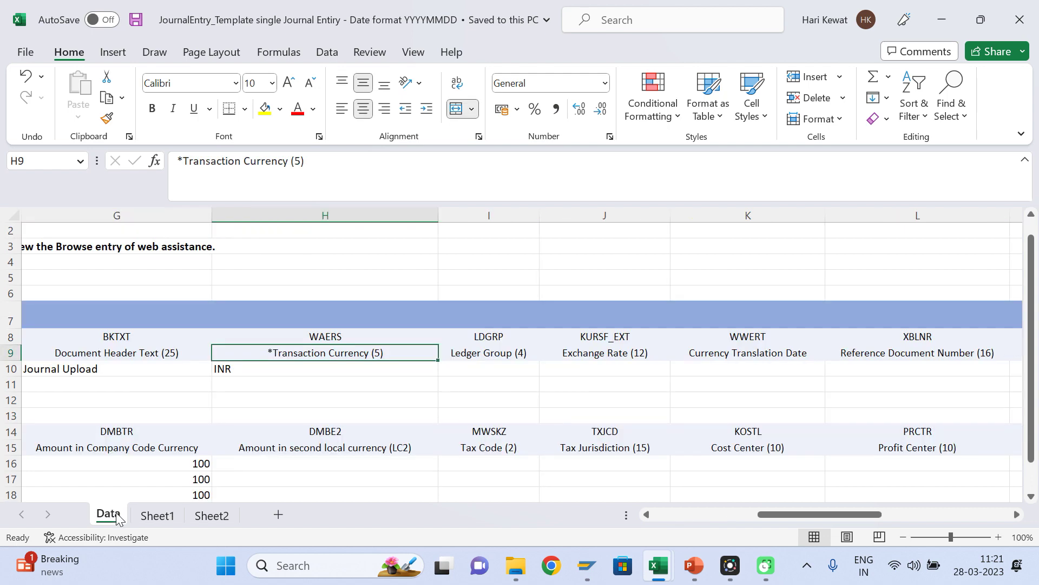
pyautogui.click(216, 517)
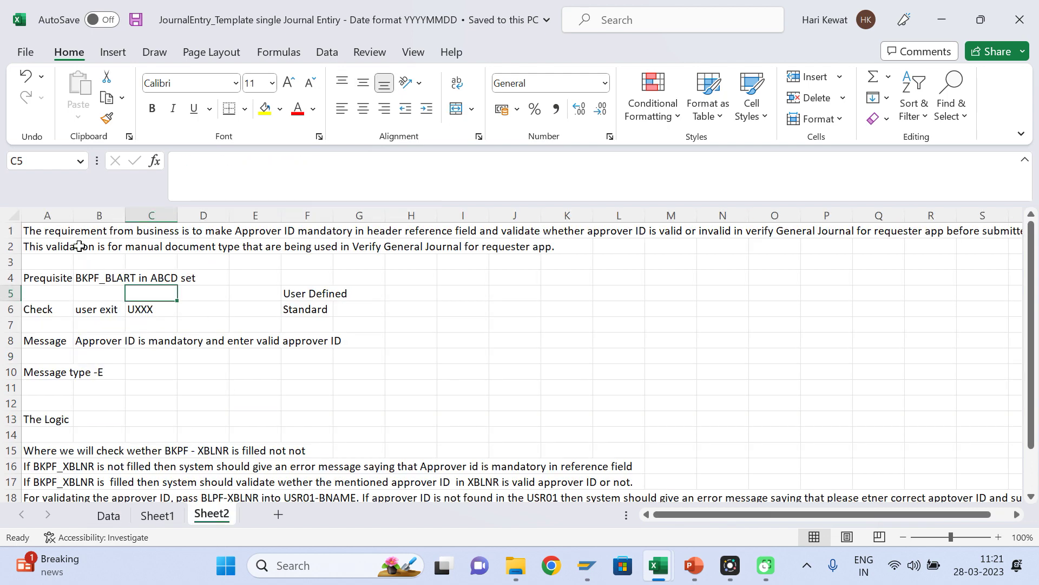
pyautogui.click(60, 244)
pyautogui.click(62, 235)
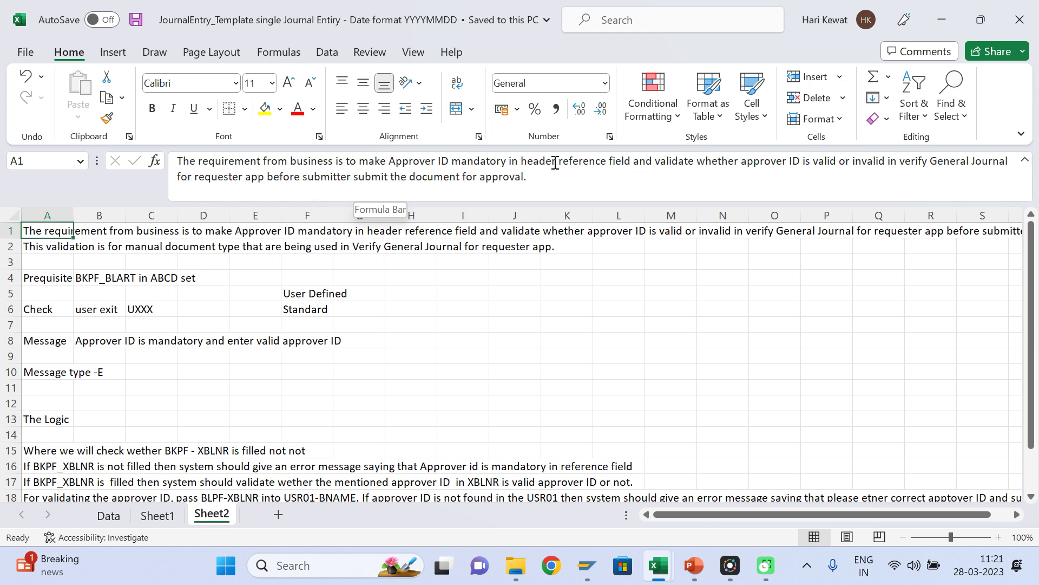
pyautogui.moveTo(631, 163); pyautogui.dragTo(392, 170)
pyautogui.click(420, 307)
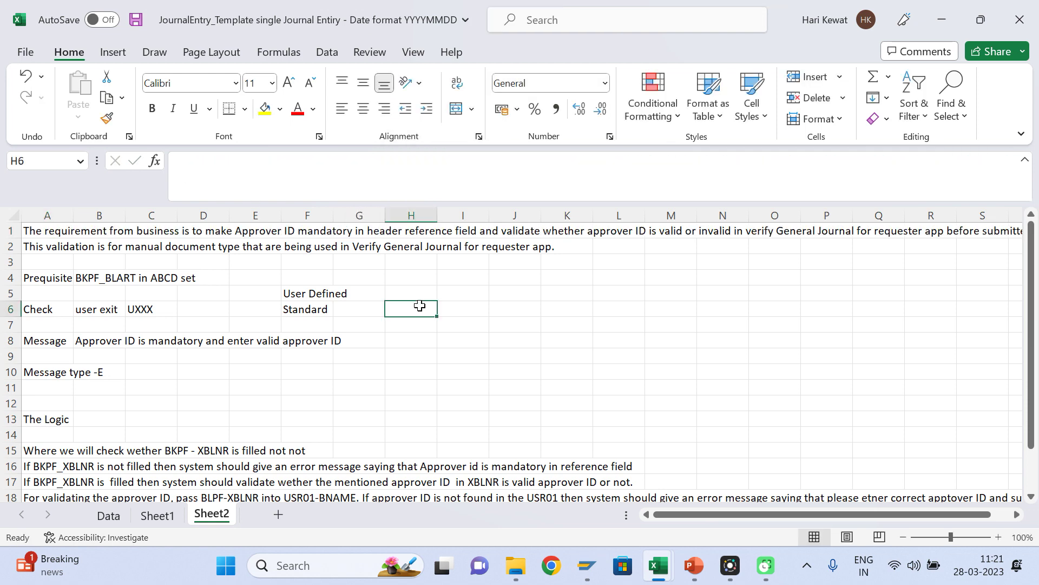
pyautogui.click(85, 235)
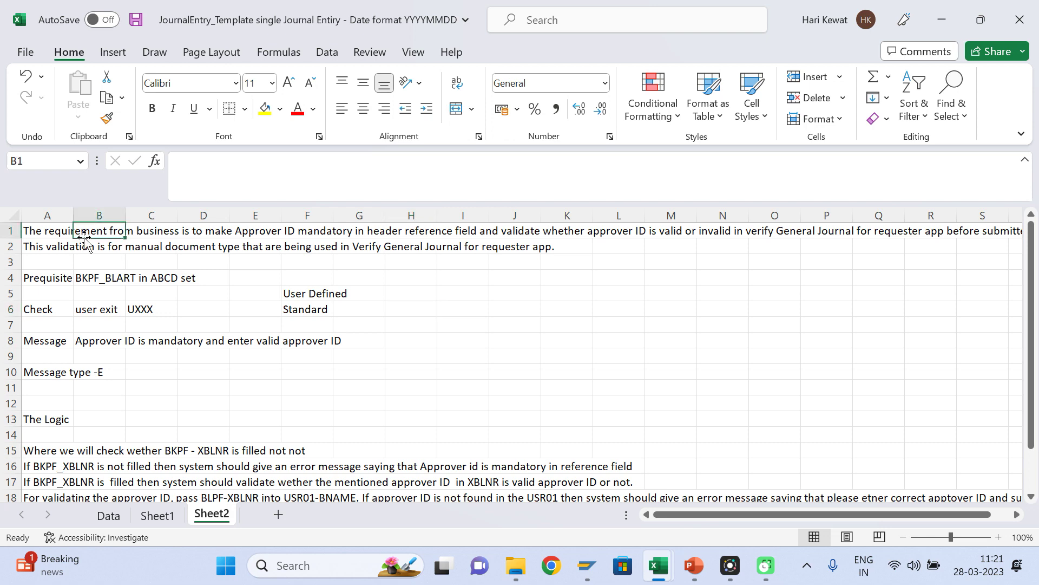
# Step: Enter XXXXX as the Reference Document Number (XBLNR) in cell L10 of the Data sheet
pyautogui.click(108, 516)
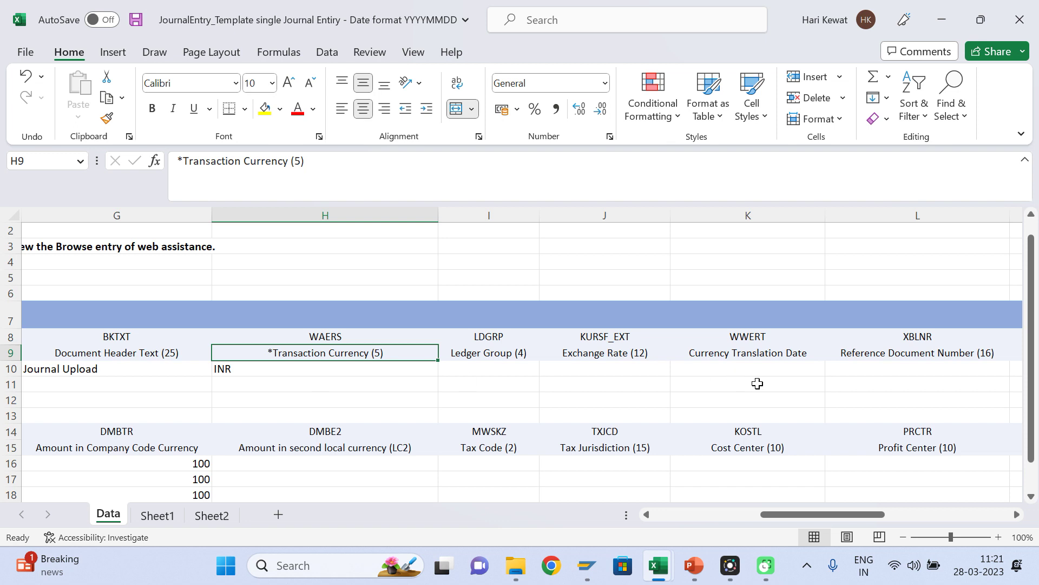
pyautogui.click(908, 368)
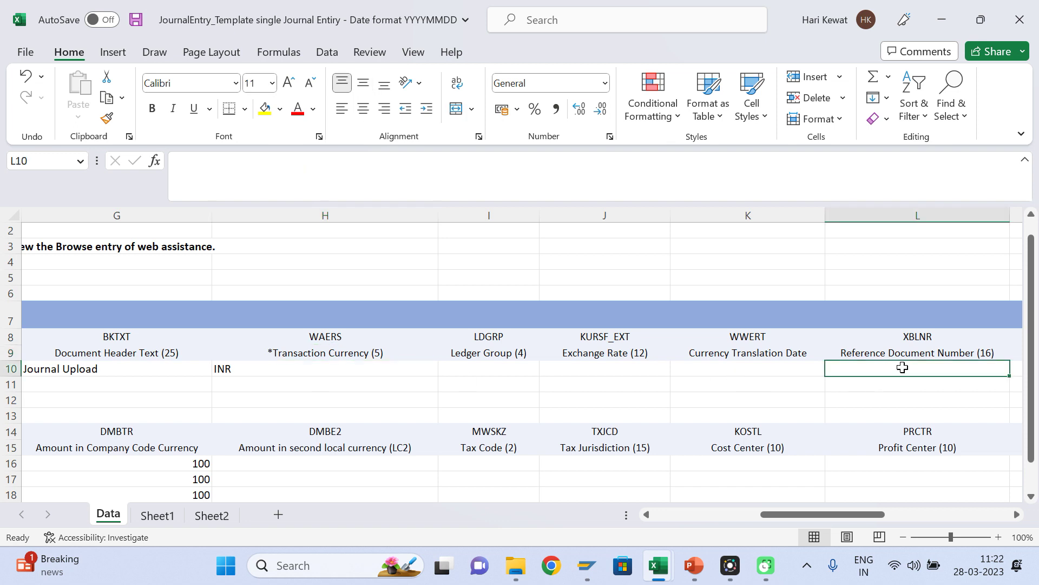
pyautogui.write('XXXXX')
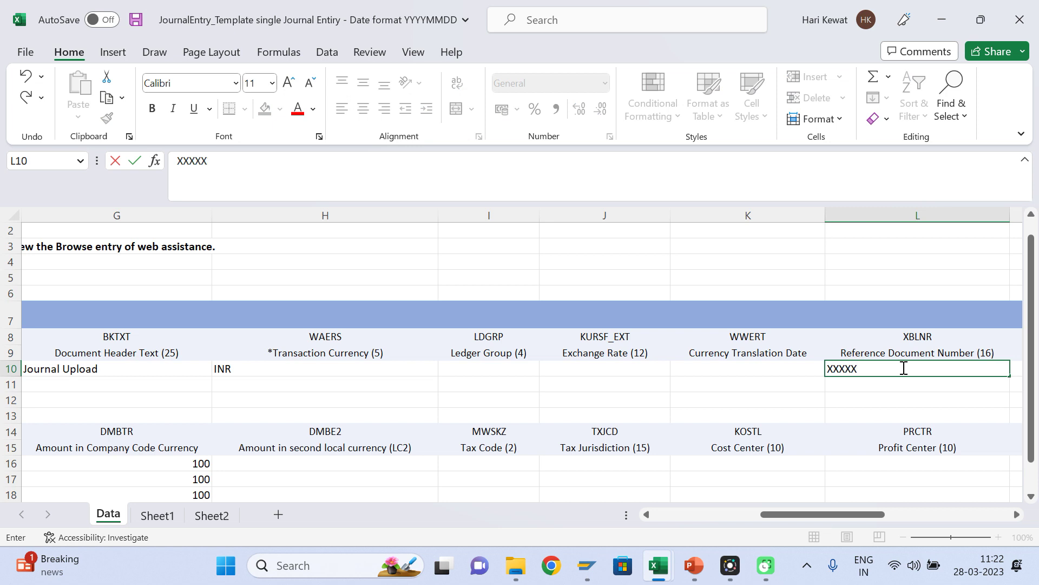
pyautogui.press('Return')
pyautogui.click(903, 368)
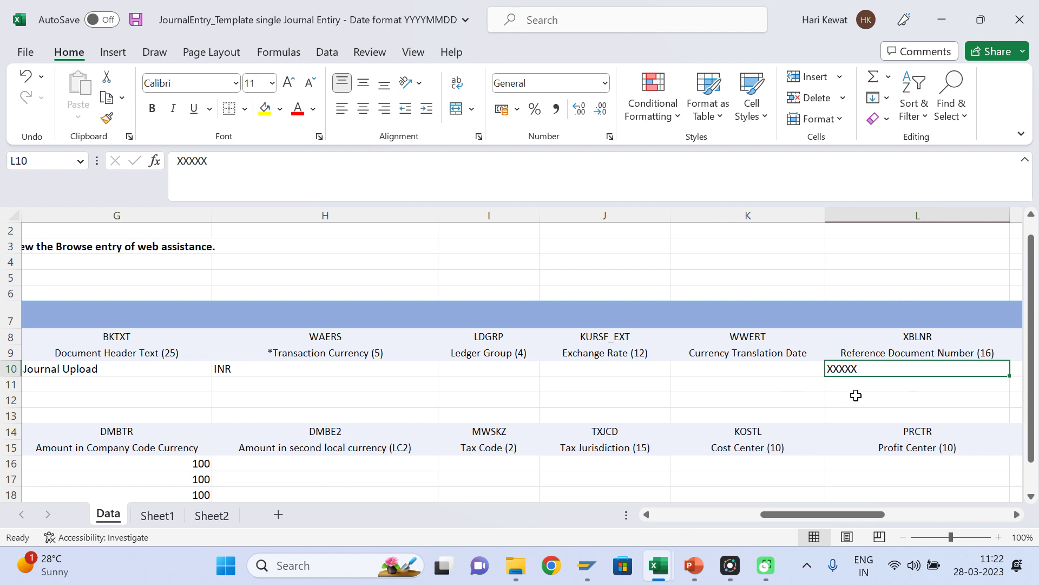
# Step: Reread the approver ID requirement on Sheet2 and check it against the reference field on the Data sheet
pyautogui.click(158, 515)
pyautogui.click(196, 519)
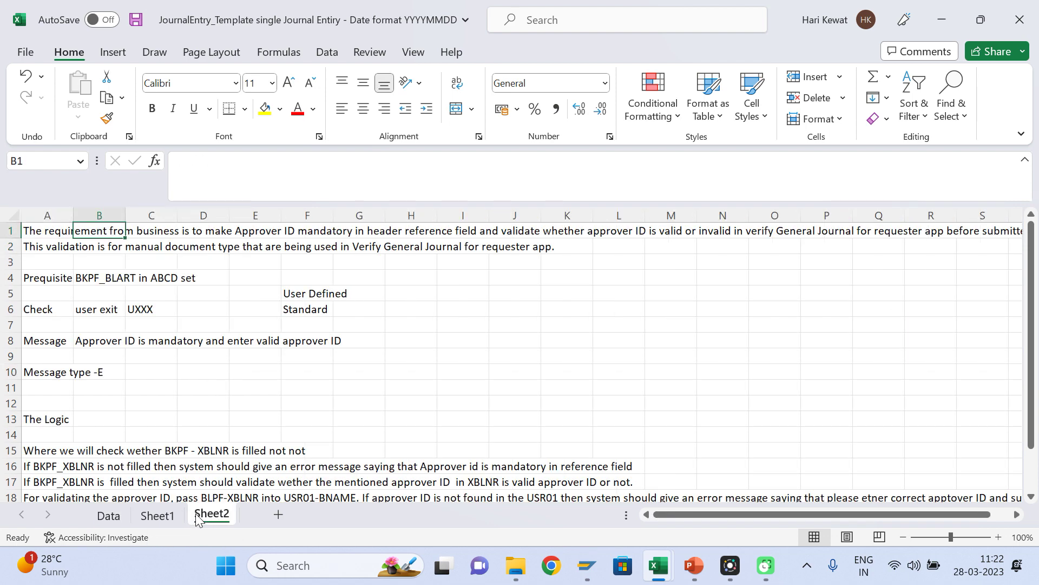
pyautogui.click(48, 226)
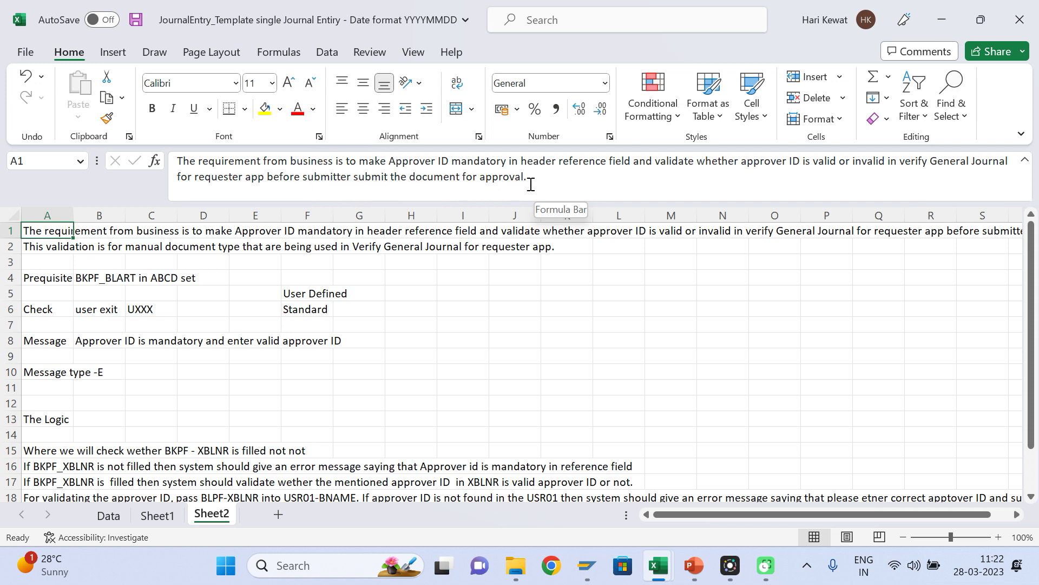
pyautogui.click(108, 515)
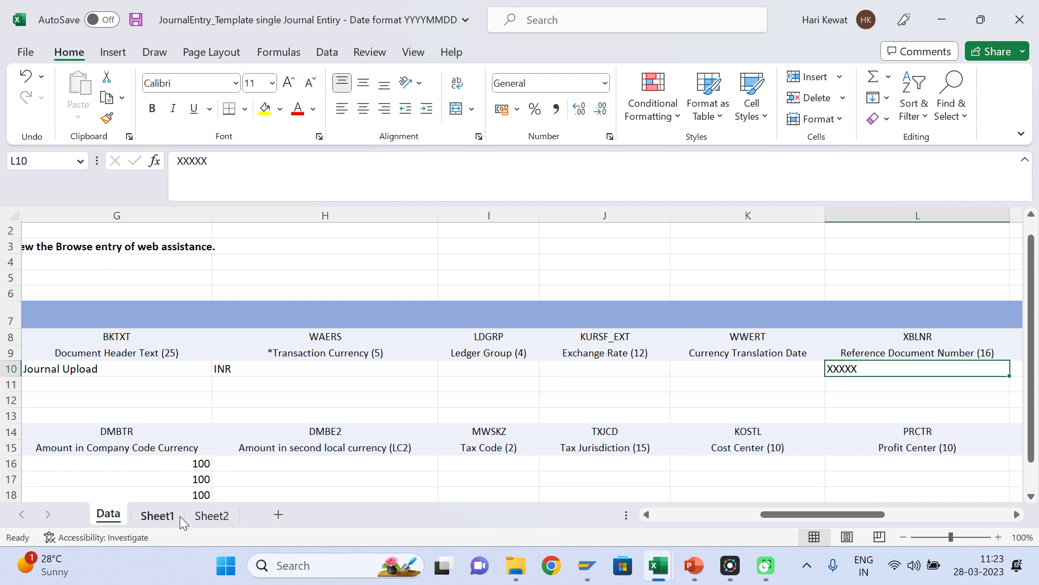
pyautogui.click(203, 517)
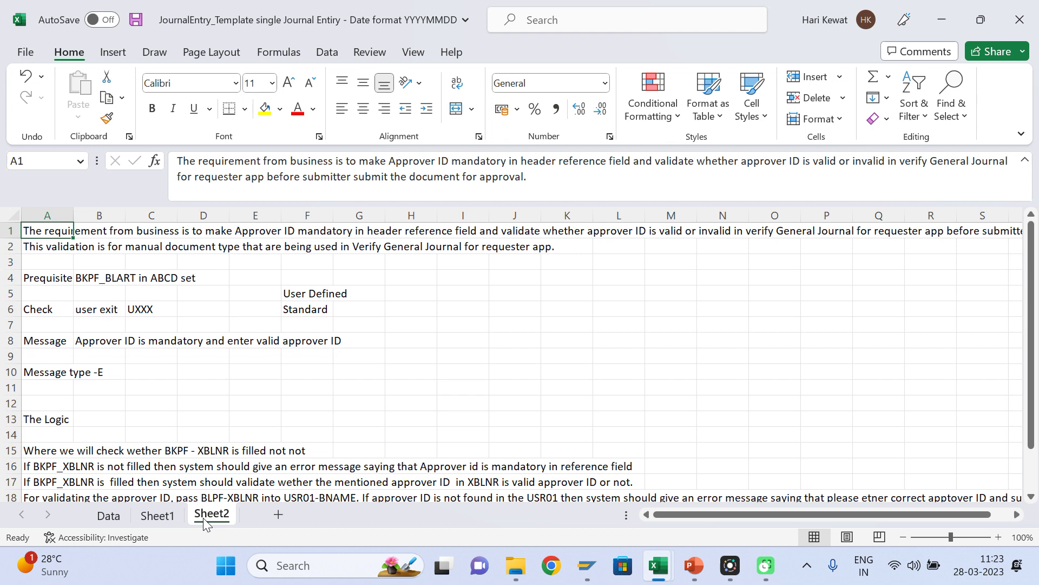
# Step: Compare the prerequisite noted in row 4 of Sheet2 with the Step 002 prerequisite of the FINANCE validation in SAP
pyautogui.click(142, 345)
pyautogui.click(49, 279)
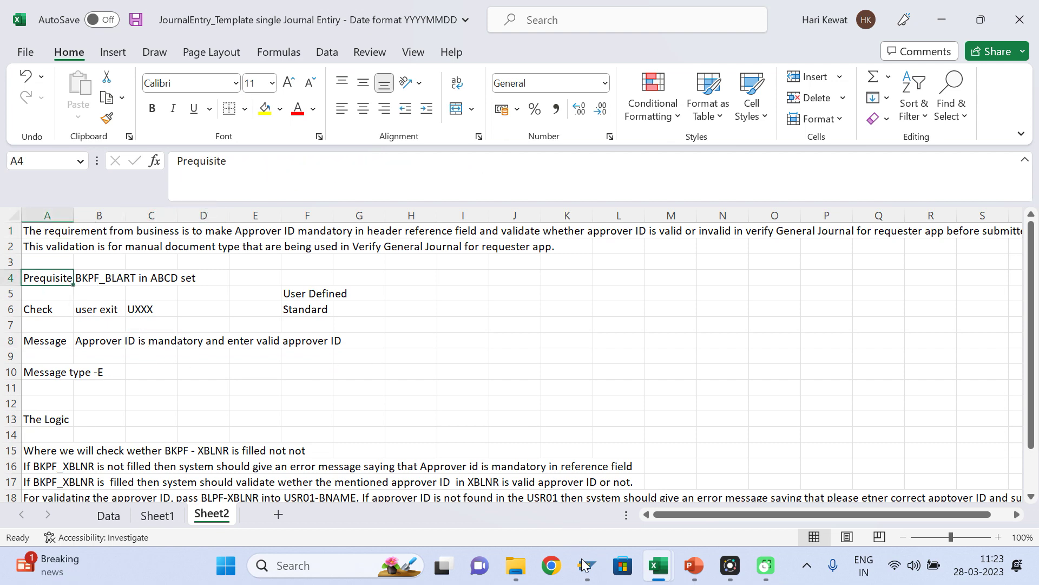
pyautogui.moveTo(589, 577)
pyautogui.click(222, 508)
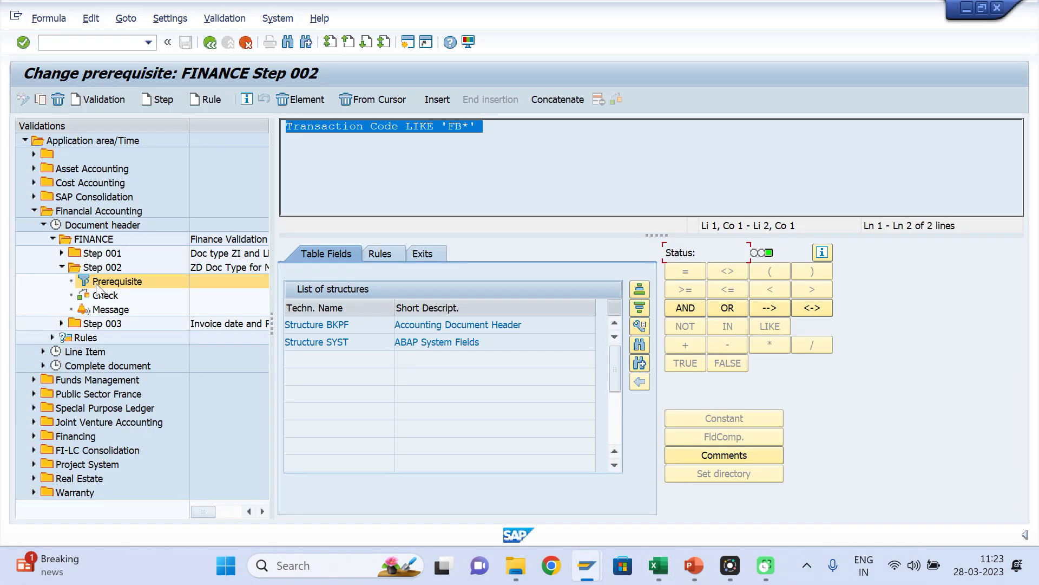
pyautogui.hotkey('alt', 'Tab')
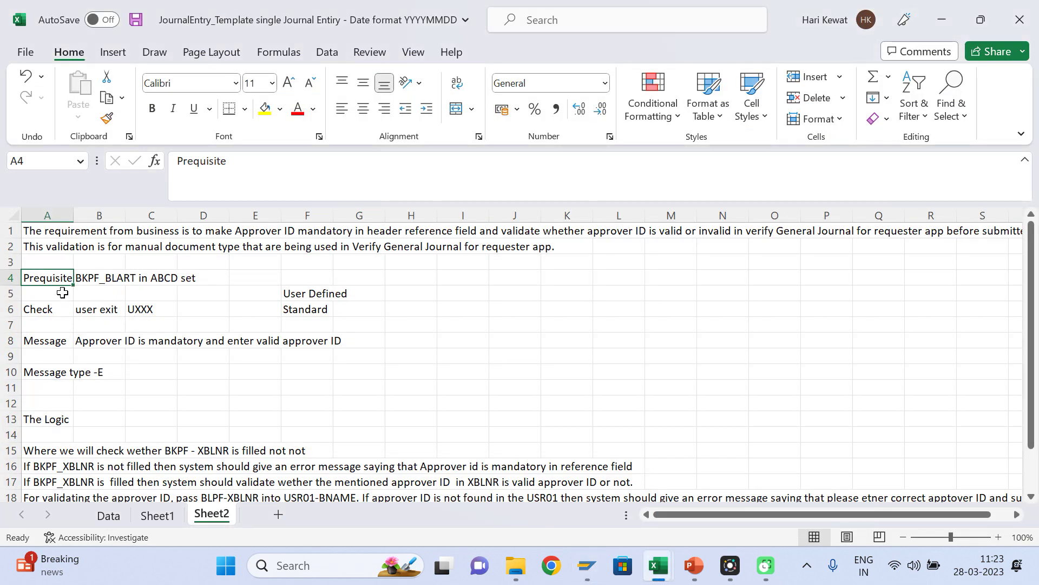
pyautogui.click(105, 280)
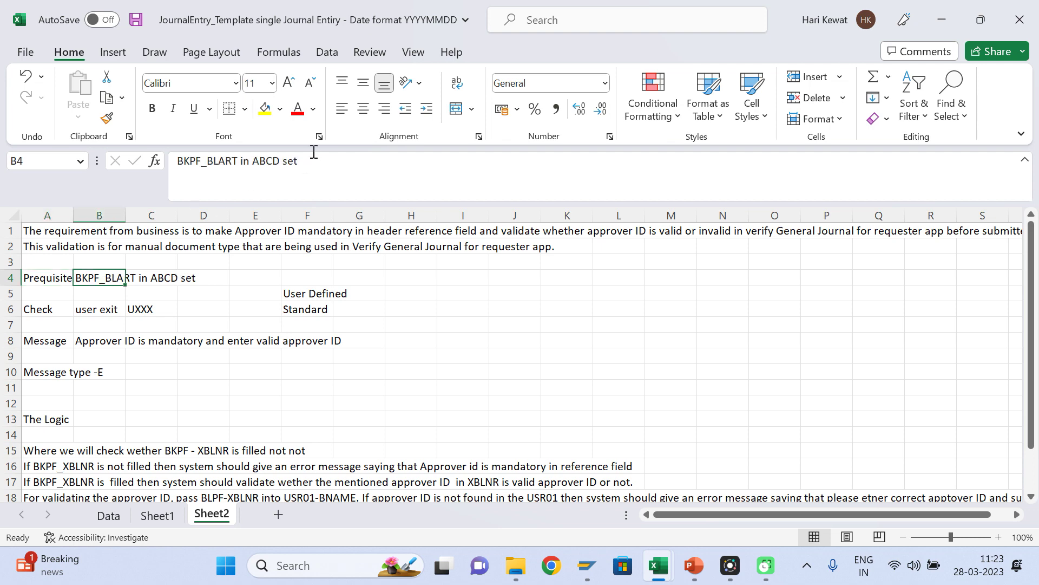
pyautogui.moveTo(301, 162); pyautogui.dragTo(164, 165)
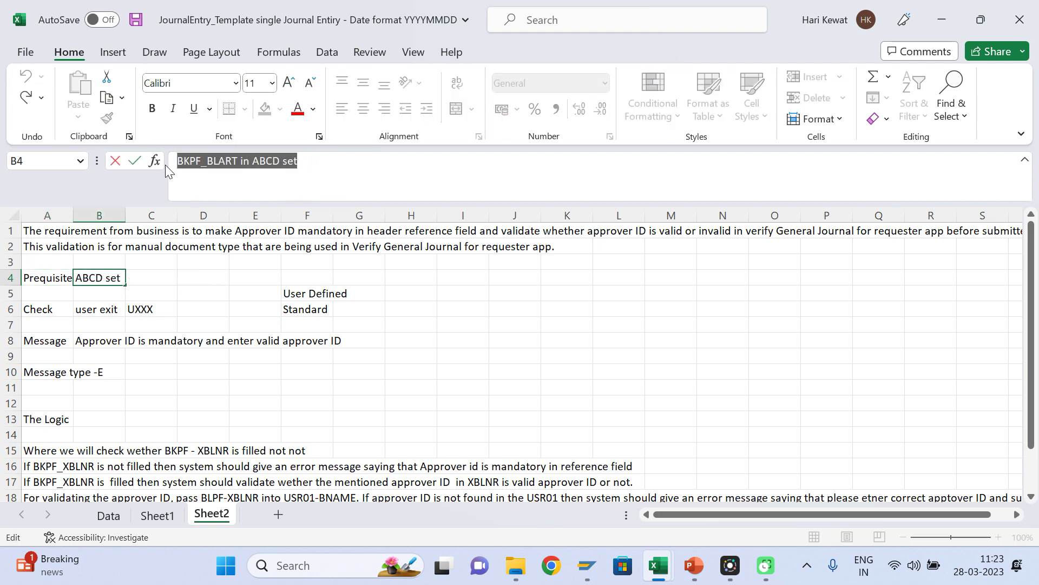
pyautogui.hotkey('alt', 'Tab')
pyautogui.moveTo(659, 563)
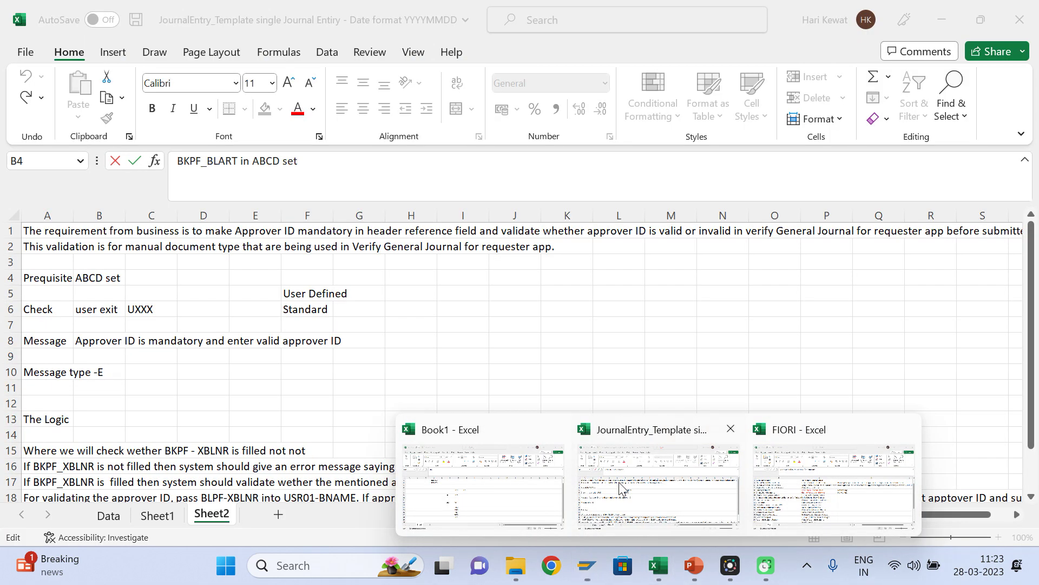
pyautogui.click(658, 483)
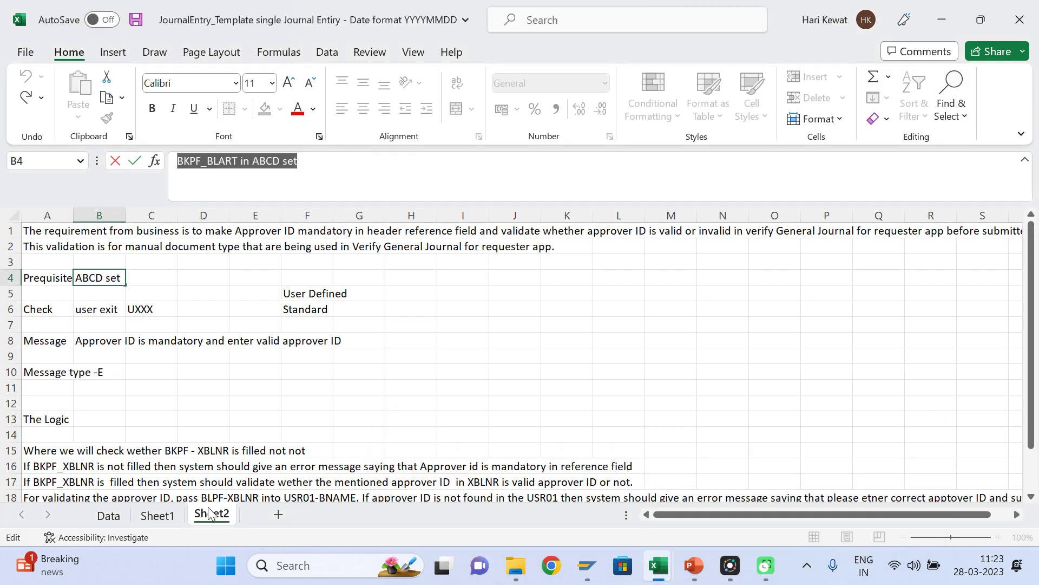
# Step: Examine the header fields in row 10 of the Data sheet, especially the Journal Entry Type (BLART) in cell C10
pyautogui.click(109, 515)
pyautogui.click(154, 380)
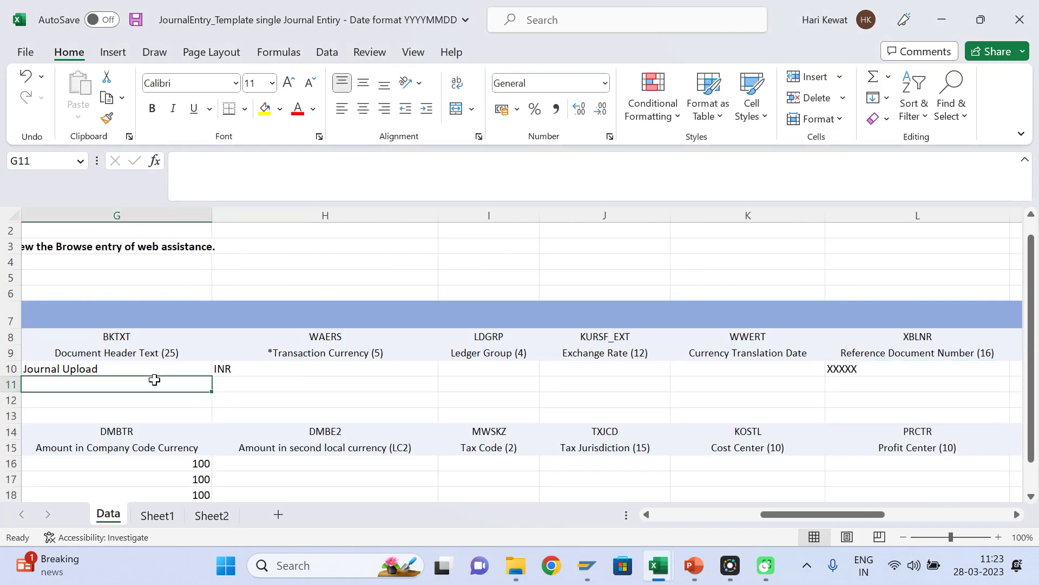
pyautogui.press('Left')
pyautogui.press('Left')
pyautogui.press('Left')
pyautogui.press('Left')
pyautogui.press('Left')
pyautogui.press('Left')
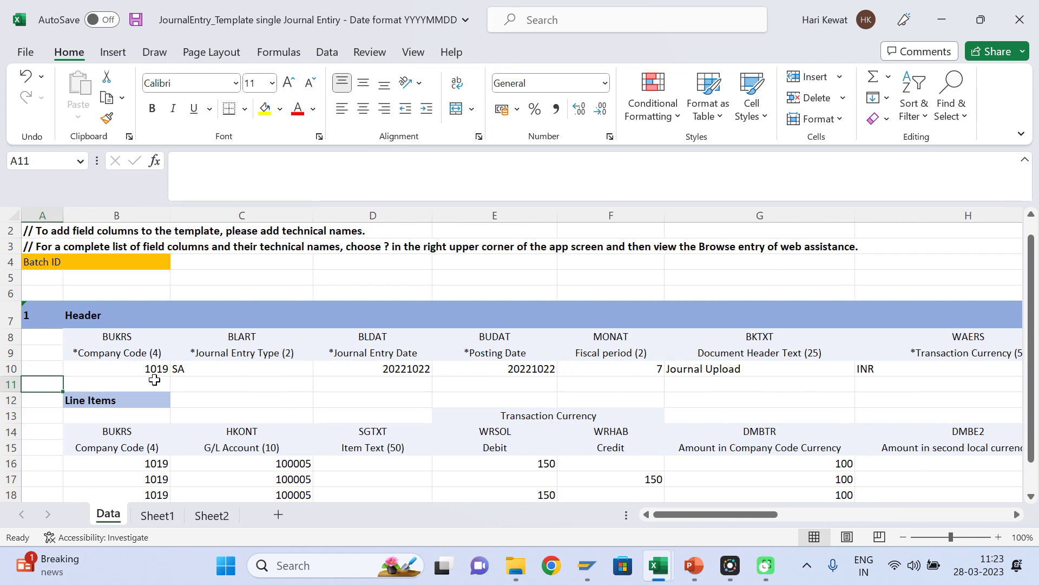
pyautogui.press('Right')
pyautogui.press('Right')
pyautogui.press('Up')
pyautogui.press('Right')
pyautogui.press('Right')
pyautogui.press('Right')
pyautogui.press('Right')
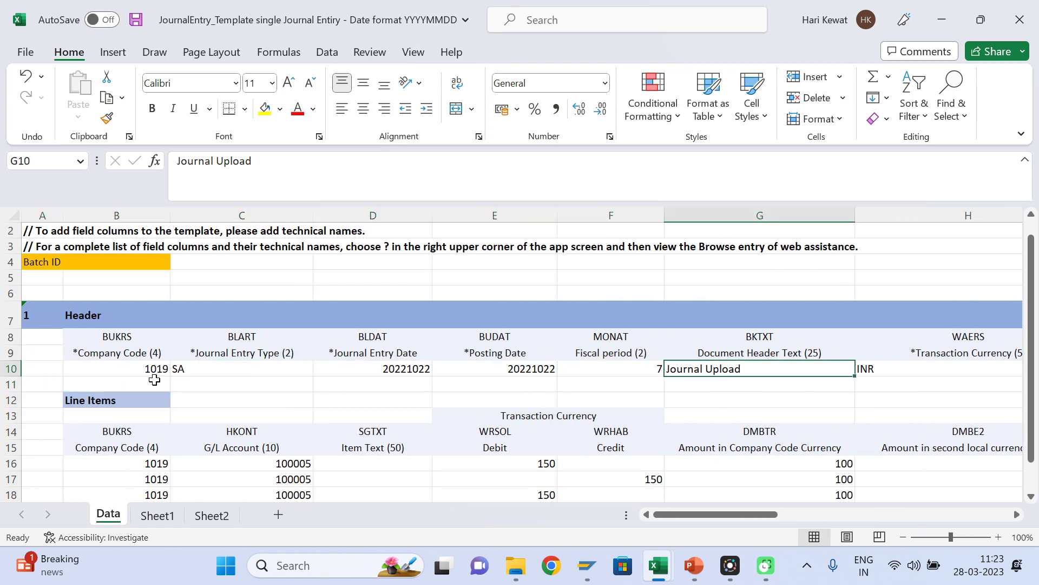
pyautogui.press('Left')
pyautogui.press('Left')
pyautogui.press('Left')
pyautogui.press('Left')
pyautogui.press('Left')
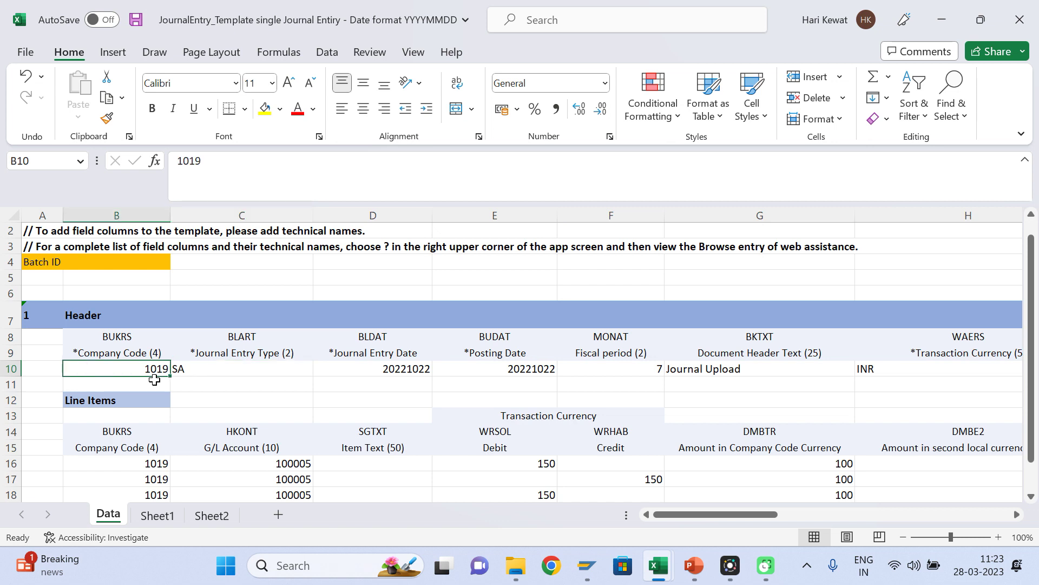
pyautogui.press('Right')
pyautogui.press('Up')
pyautogui.press('Down')
pyautogui.press('Up')
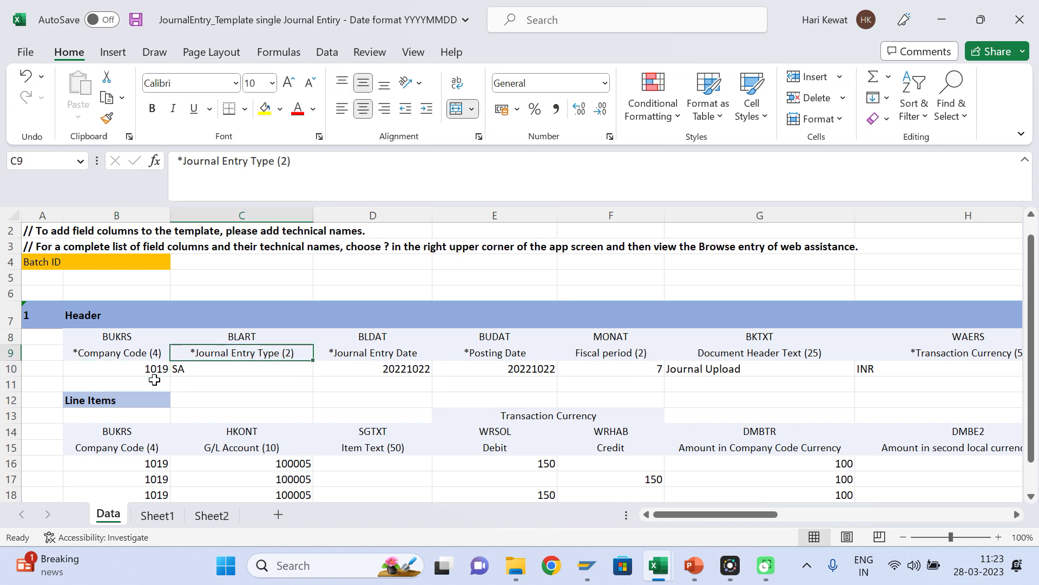
pyautogui.press('Down')
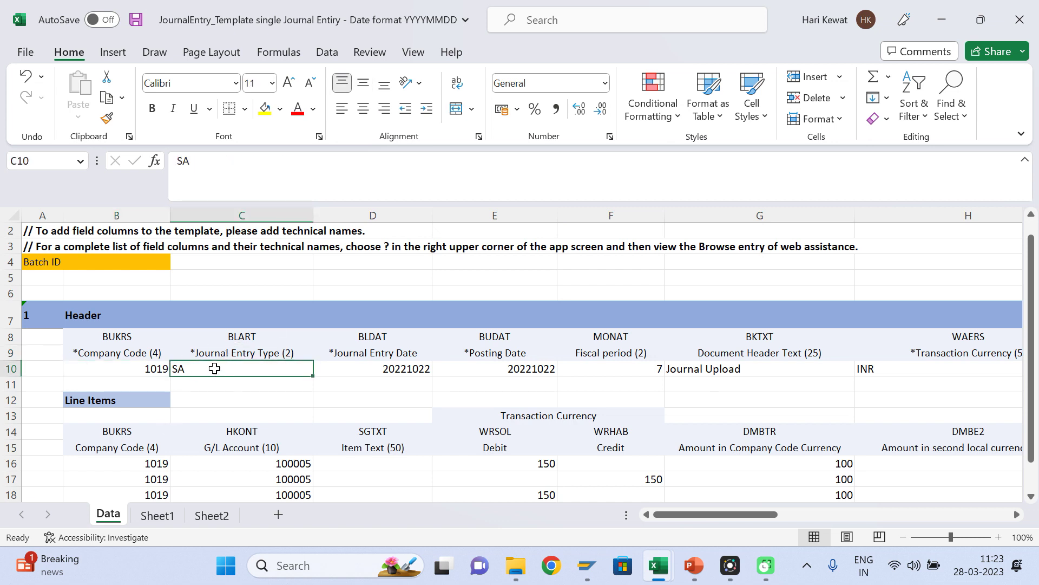
# Step: View the Step 002 prerequisite in SAP again, then return to Sheet2 in Excel and review the Check entry in row 6
pyautogui.hotkey('alt', 'Tab')
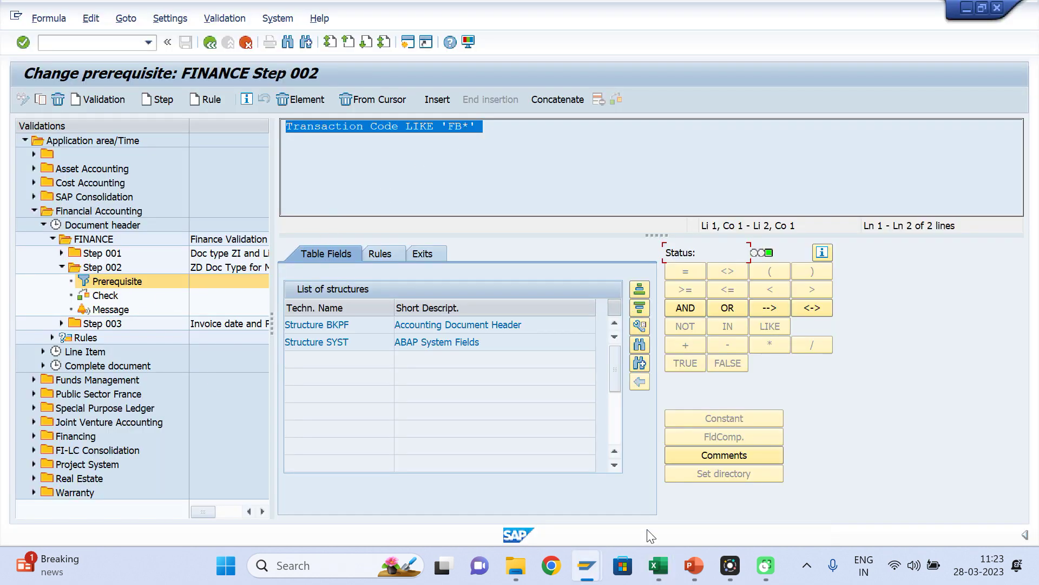
pyautogui.moveTo(661, 565)
pyautogui.click(586, 482)
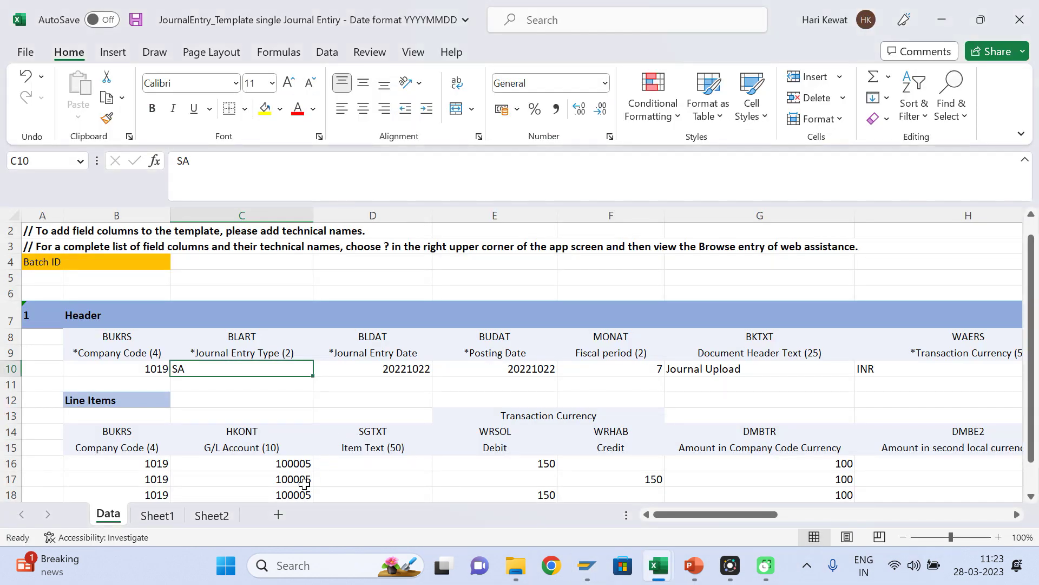
pyautogui.click(164, 516)
pyautogui.click(191, 515)
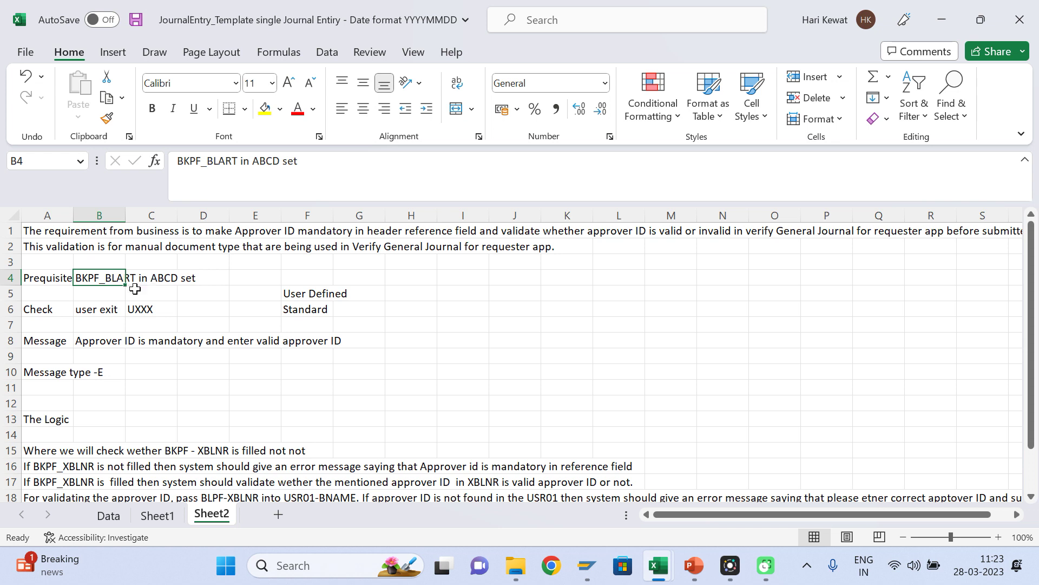
pyautogui.click(50, 310)
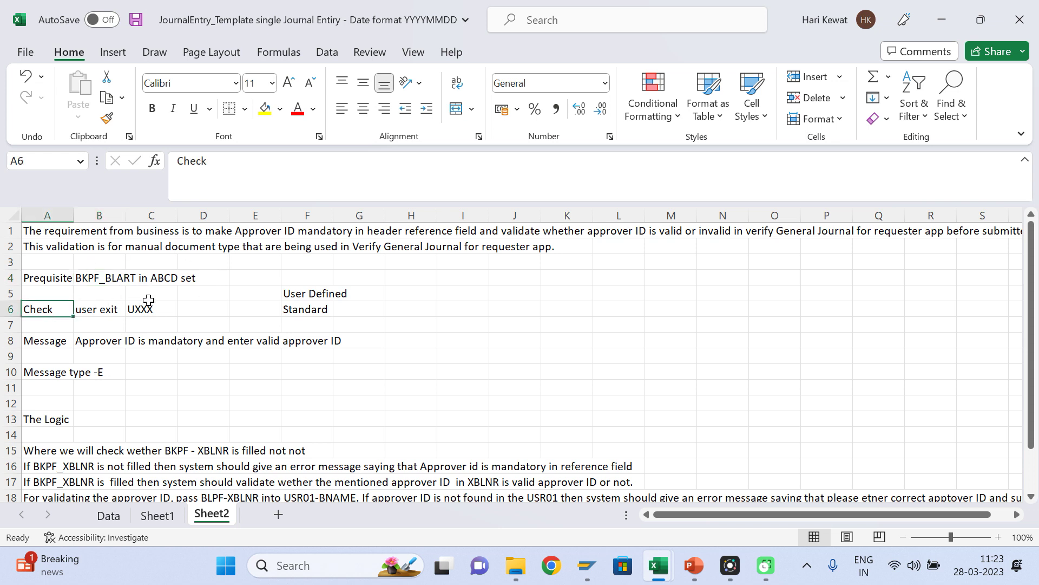
# Step: Compare the user exit noted for the Check in row 6 of Sheet2 with the Step 002 check of the FINANCE validation in SAP
pyautogui.click(111, 309)
pyautogui.click(43, 310)
pyautogui.click(110, 314)
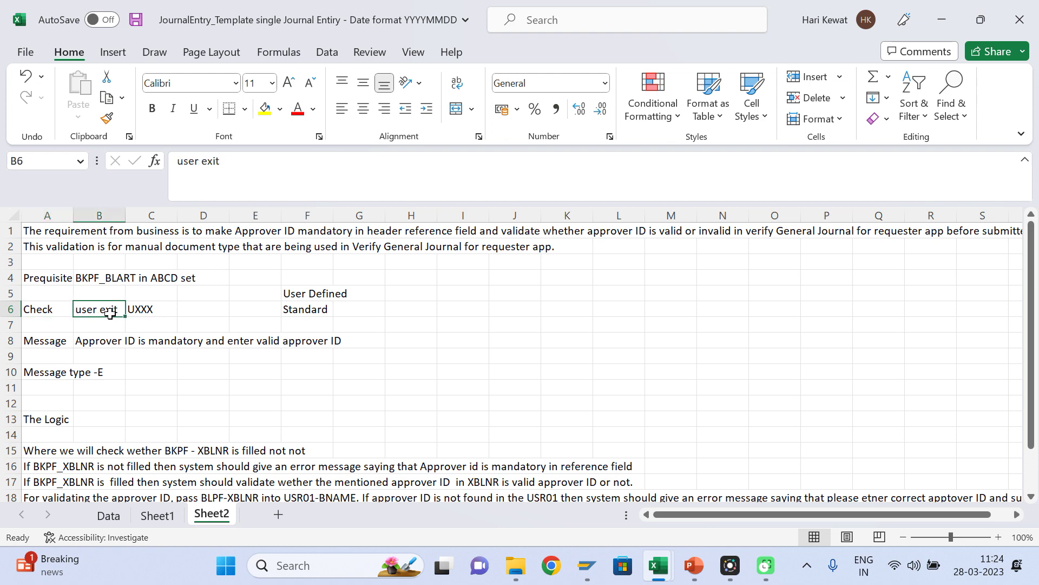
pyautogui.hotkey('alt', 'Tab')
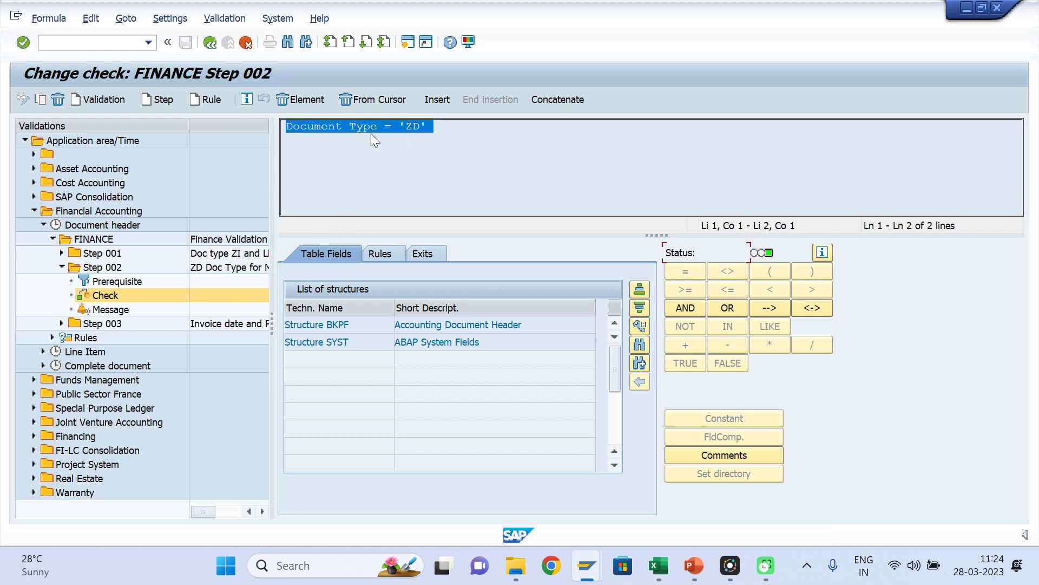
pyautogui.hotkey('alt', 'Tab')
# Step: Review the validation message text in row 8 of Sheet2 and the message type noted in row 10
pyautogui.click(44, 347)
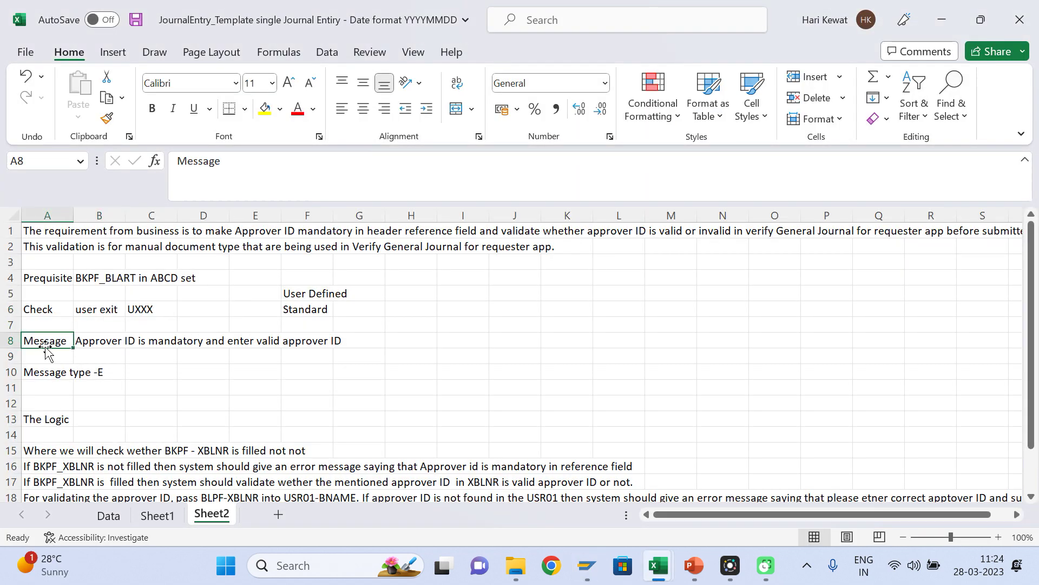
pyautogui.click(104, 340)
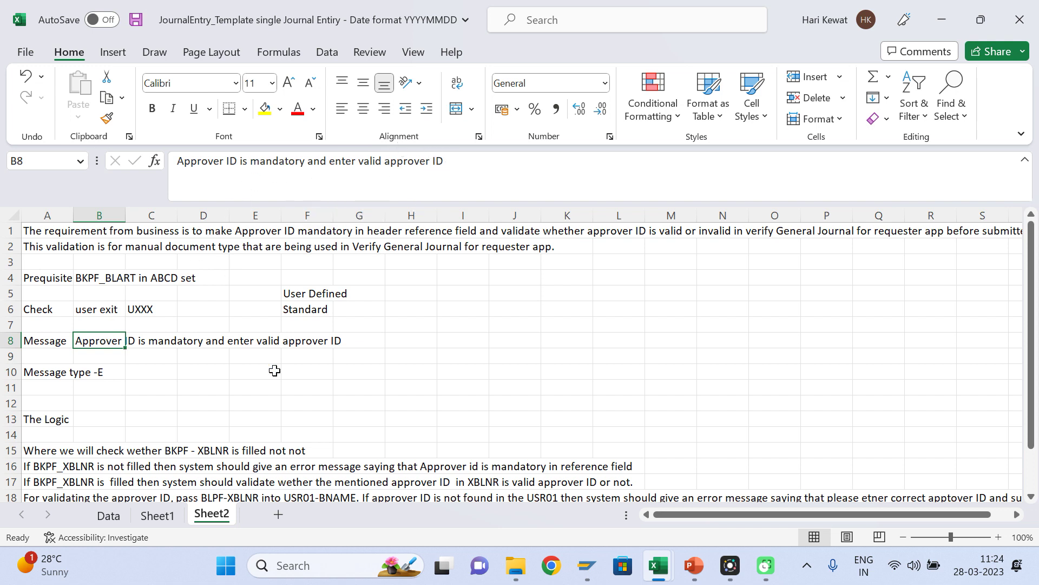
pyautogui.click(151, 389)
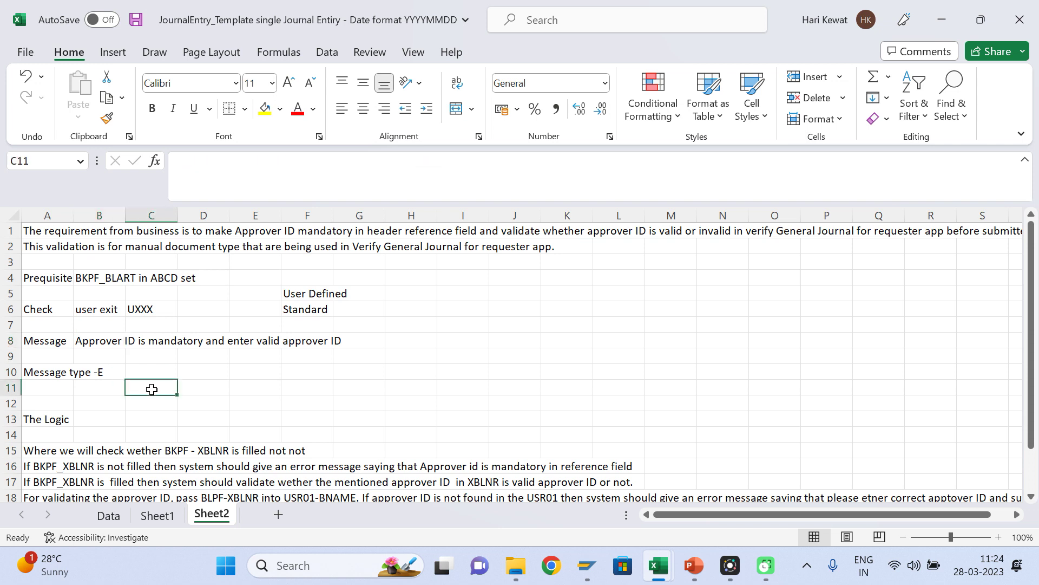
# Step: Bring the full validation logic in rows 13 to 18 of Sheet2 into view for reading
pyautogui.press('Down')
pyautogui.press('Down')
pyautogui.press('Down')
pyautogui.press('Down')
pyautogui.press('Down')
pyautogui.press('Down')
pyautogui.press('Down')
pyautogui.press('Down')
pyautogui.press('Down')
pyautogui.press('Down')
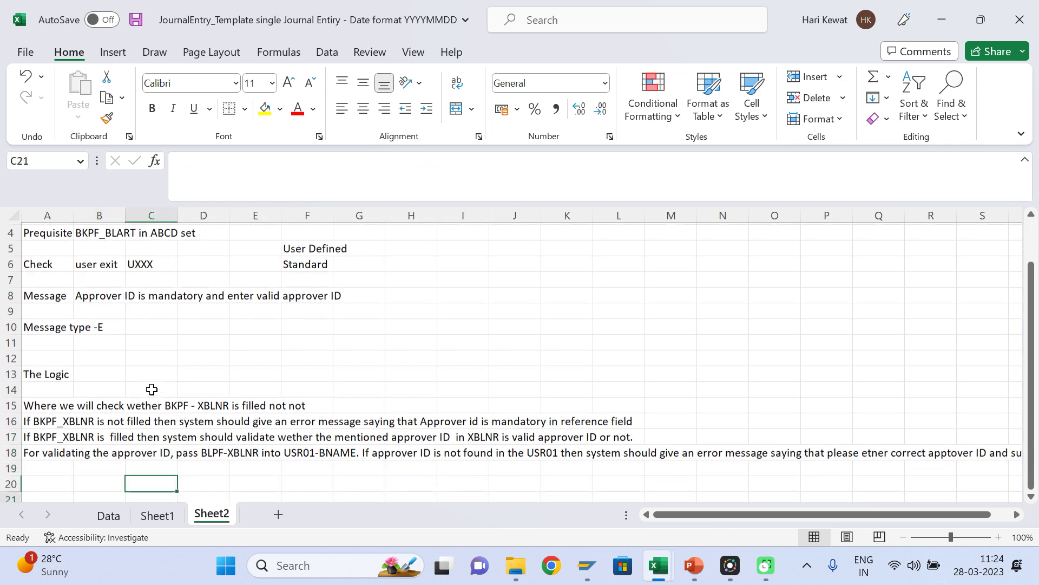